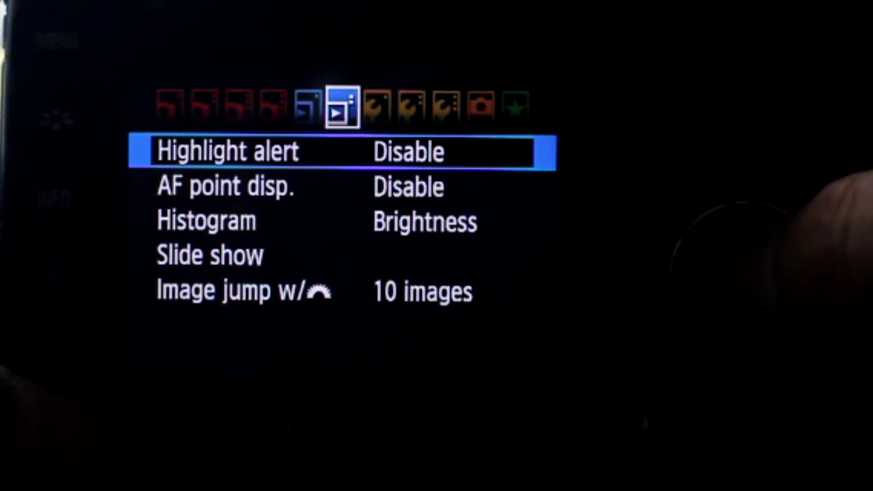
pyautogui.press('Return')
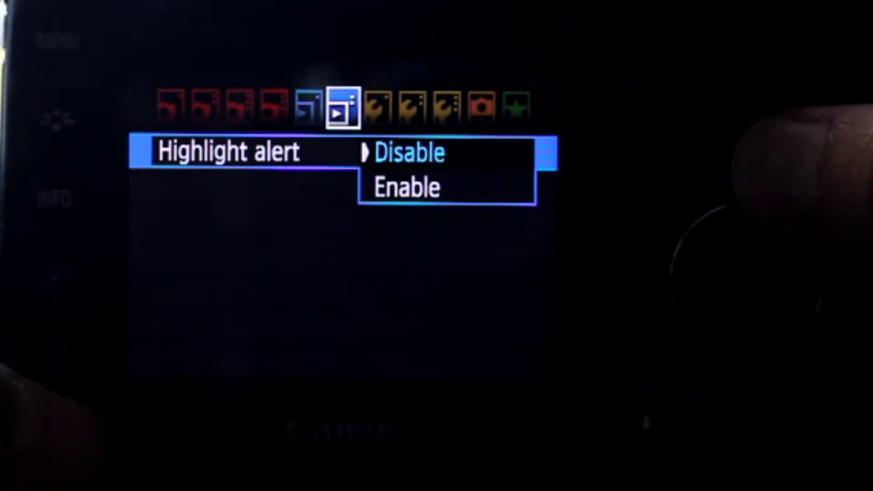
pyautogui.press('Down')
pyautogui.press('Return')
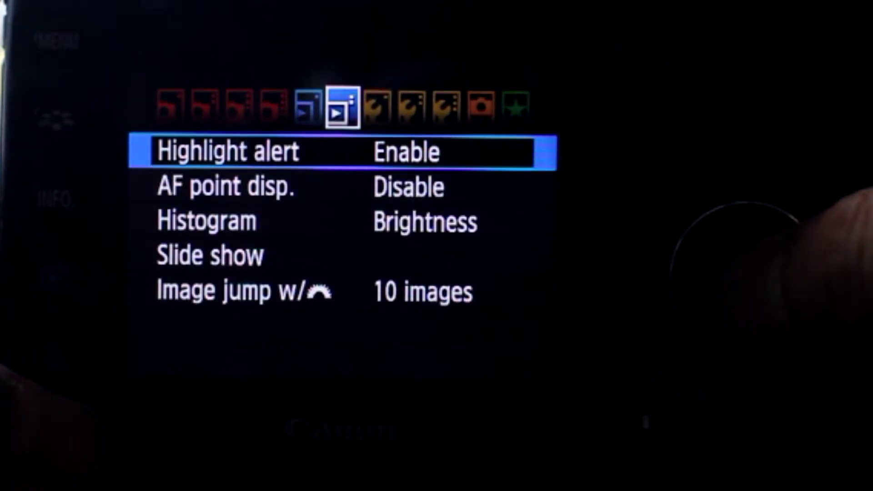
pyautogui.press('Escape')
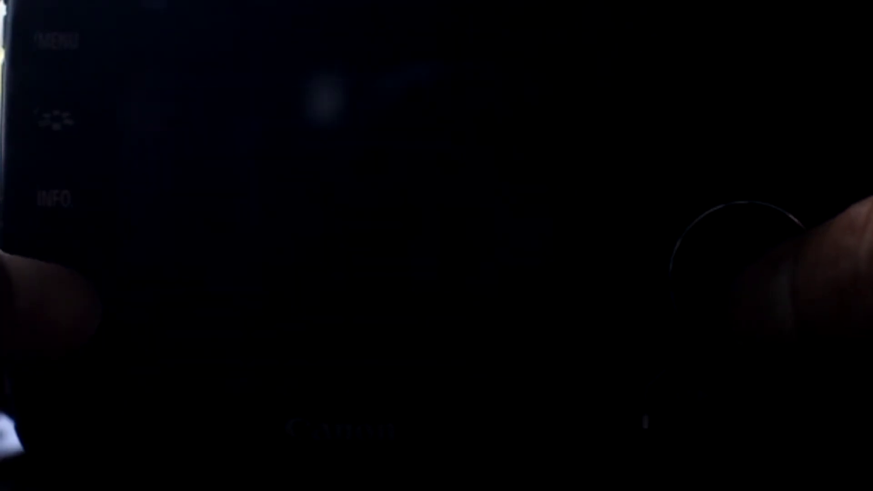
pyautogui.press('p')
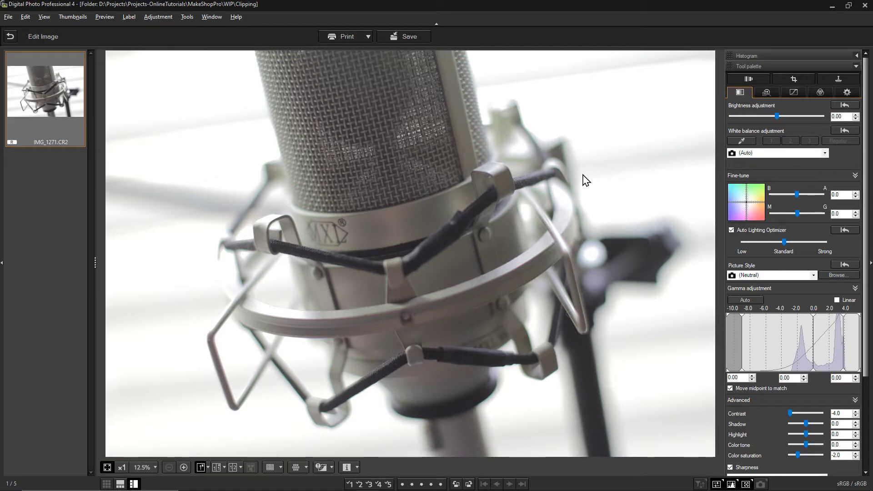
# Turn on the highlight/shadow warning for the microphone photo IMG_1271.CR2 in Digital Photo Professional.
pyautogui.rightClick(583, 175)
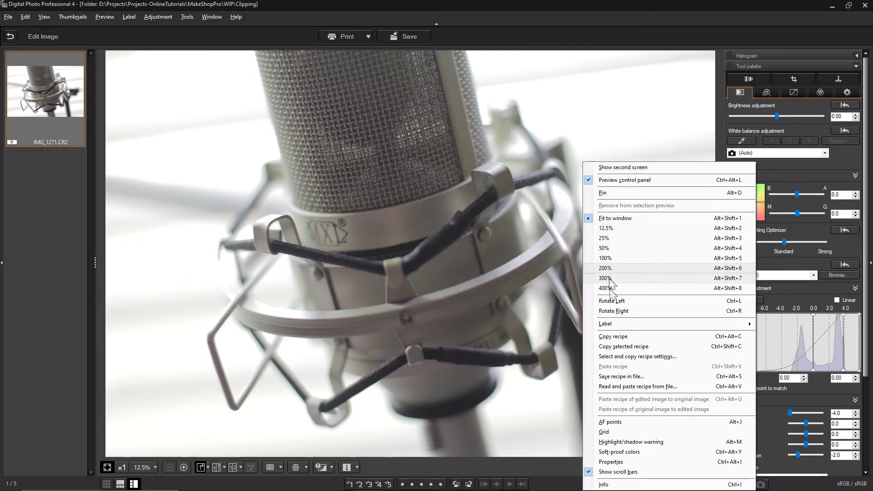
pyautogui.click(622, 444)
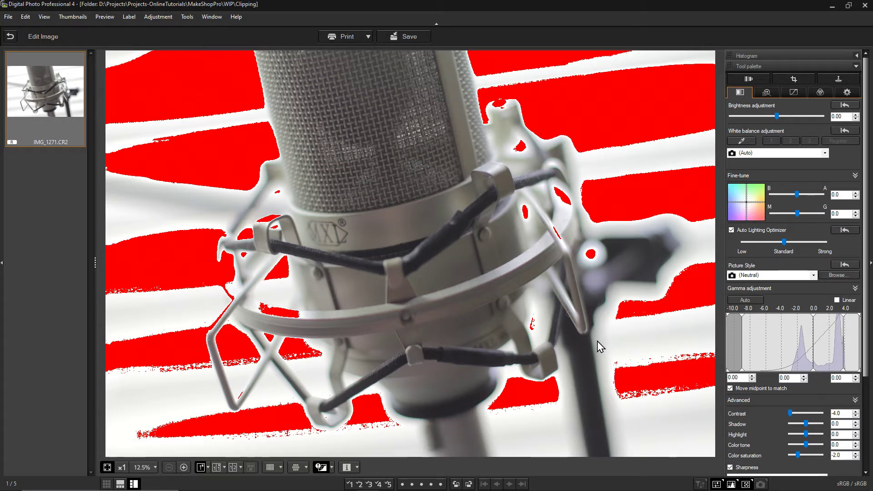
pyautogui.rightClick(489, 269)
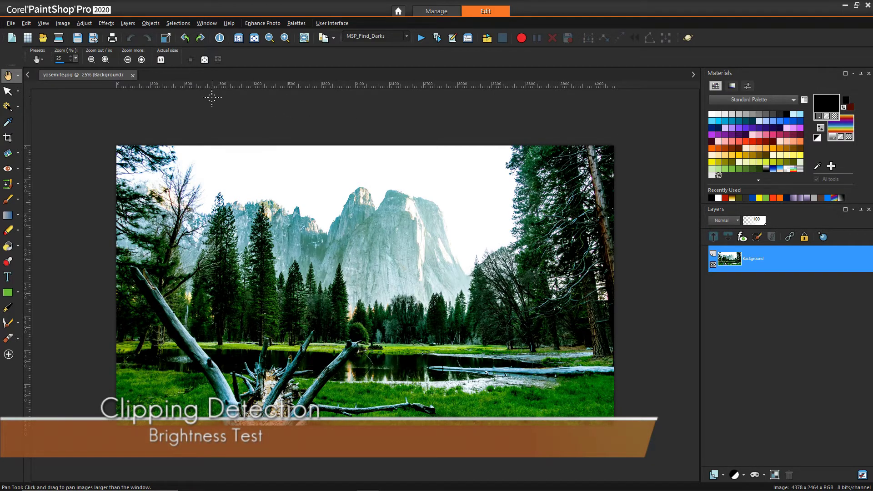
# Switch to PaintShop Pro, preview default Brightness/Contrast with brightness at -209 on yosemite.jpg to inspect clipped highlights, and discard the adjustment.
pyautogui.click(85, 23)
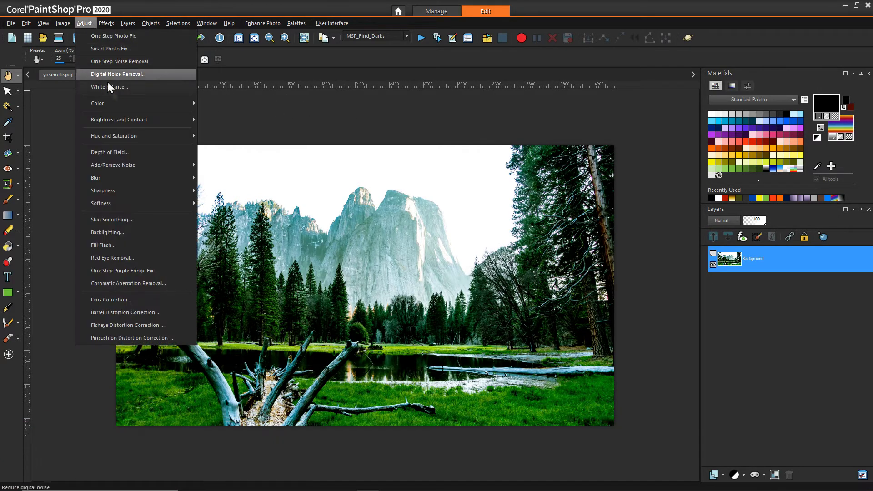
pyautogui.moveTo(129, 122)
pyautogui.click(226, 117)
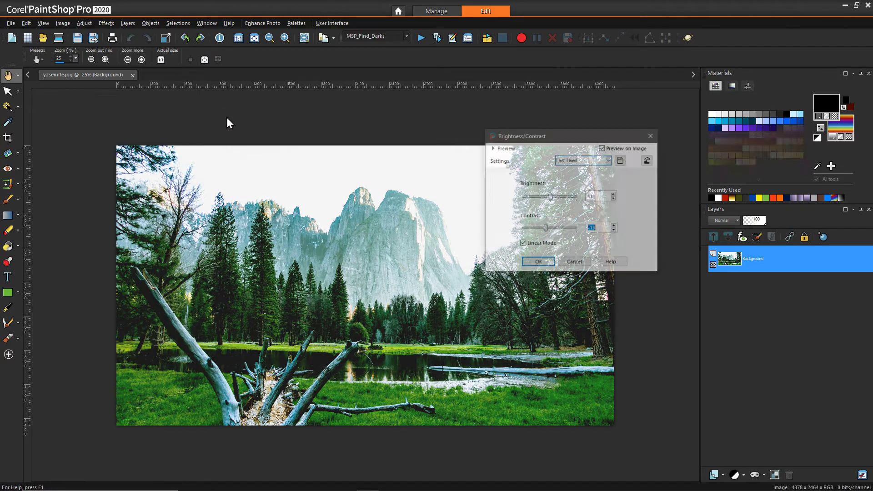
pyautogui.click(648, 160)
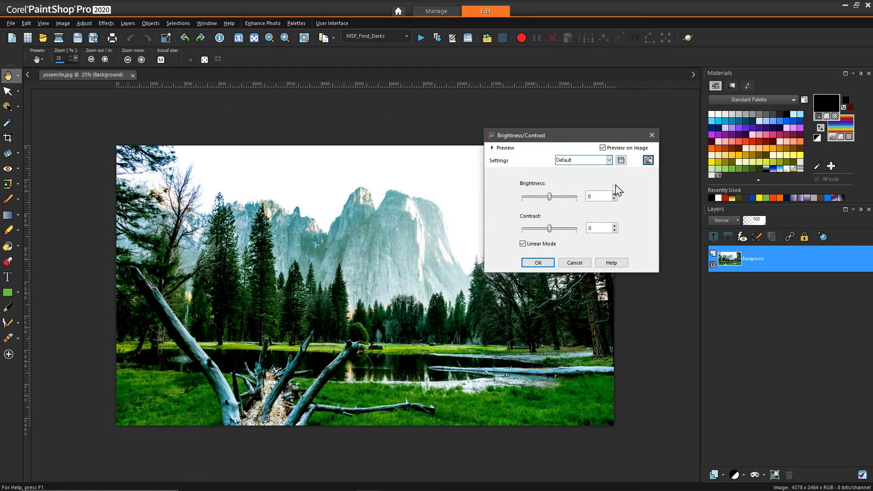
pyautogui.moveTo(552, 200); pyautogui.dragTo(530, 201)
pyautogui.moveTo(548, 140); pyautogui.dragTo(670, 142)
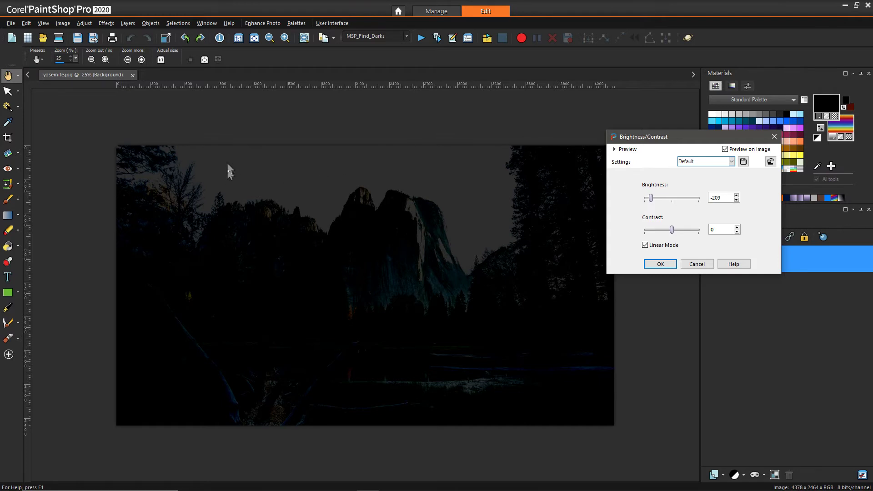
pyautogui.scroll(1, 422, 168)
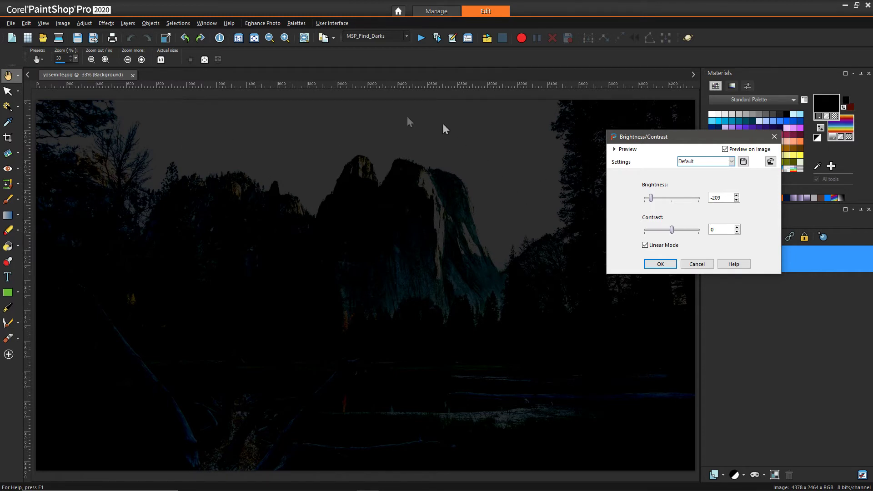
pyautogui.click(695, 265)
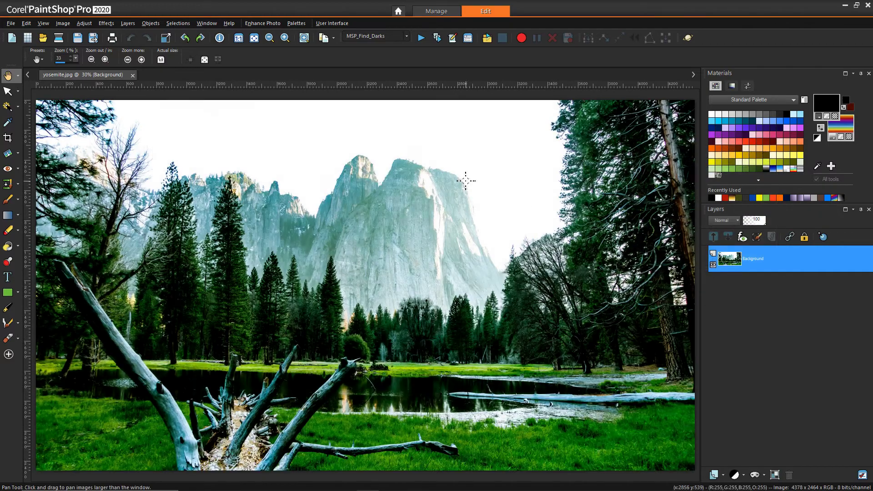
# Examine the RGB pixel values in the dark pond area with the Dropper tool.
pyautogui.scroll(-1, 463, 182)
pyautogui.click(8, 122)
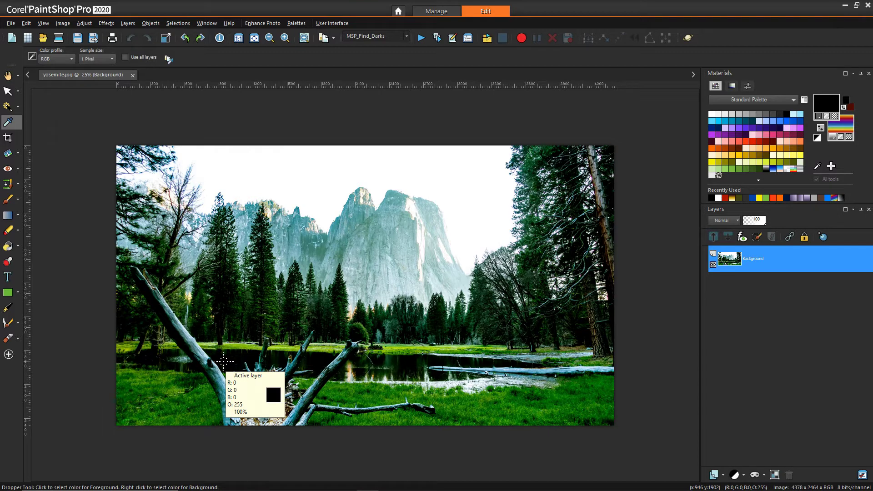
# Preview highlight clipping with Levels by shifting the RGB white point to values such as 219 and 243.
pyautogui.click(83, 23)
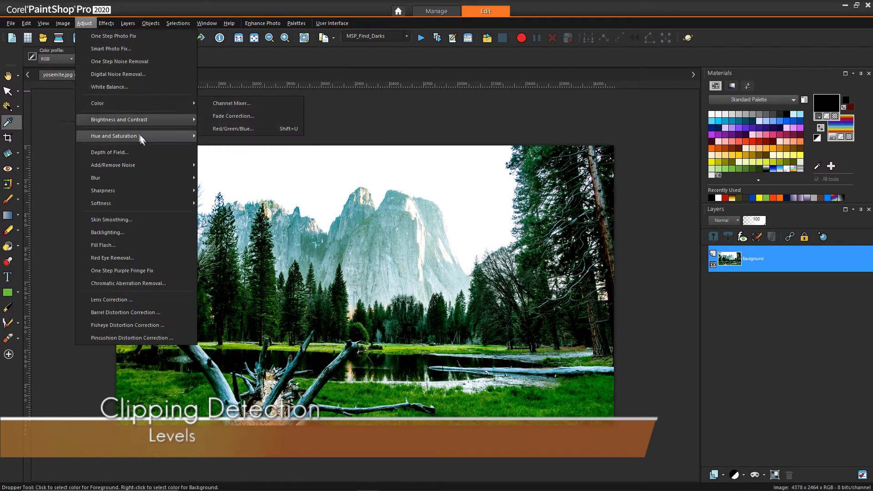
pyautogui.click(247, 224)
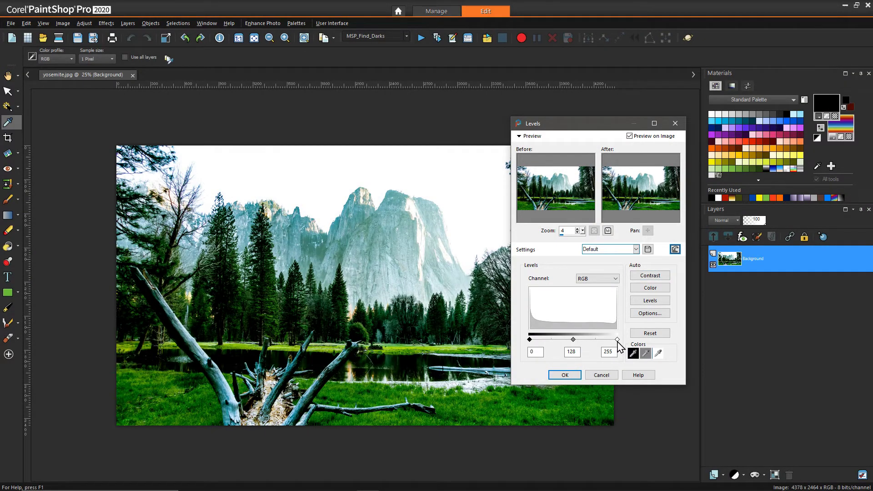
pyautogui.moveTo(618, 340)
pyautogui.mouseDown()
pyautogui.moveTo(607, 340)
pyautogui.moveTo(615, 340)
pyautogui.mouseUp()
pyautogui.moveTo(616, 340); pyautogui.dragTo(608, 340)
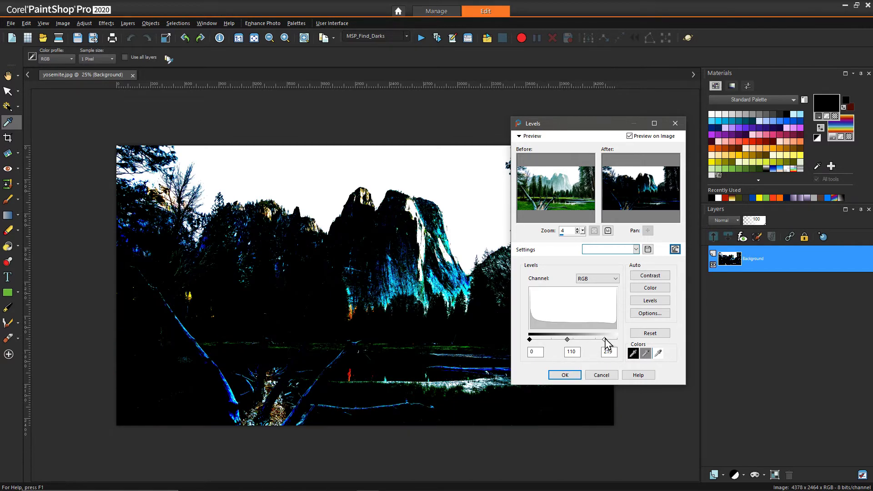
pyautogui.moveTo(606, 340); pyautogui.dragTo(613, 340)
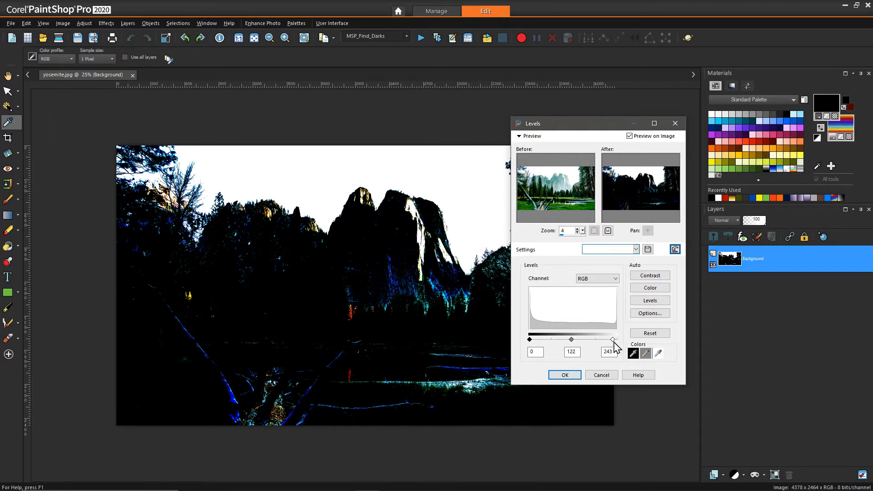
pyautogui.moveTo(614, 340); pyautogui.dragTo(603, 341)
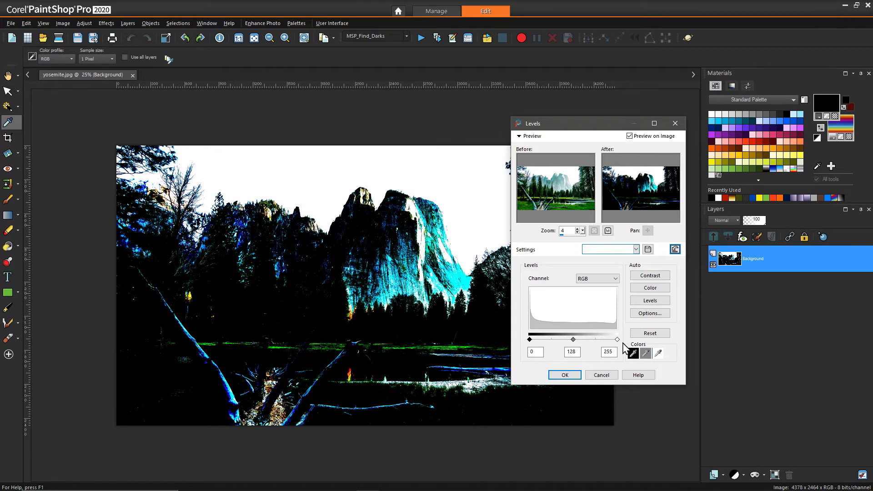
# Preview shadow clipping in Levels with the black point raised to about 23, and discard the adjustment.
pyautogui.keyDown('ctrl'); pyautogui.click(593, 377); pyautogui.keyUp('ctrl')
pyautogui.moveTo(530, 342); pyautogui.dragTo(538, 341)
pyautogui.press('alt')
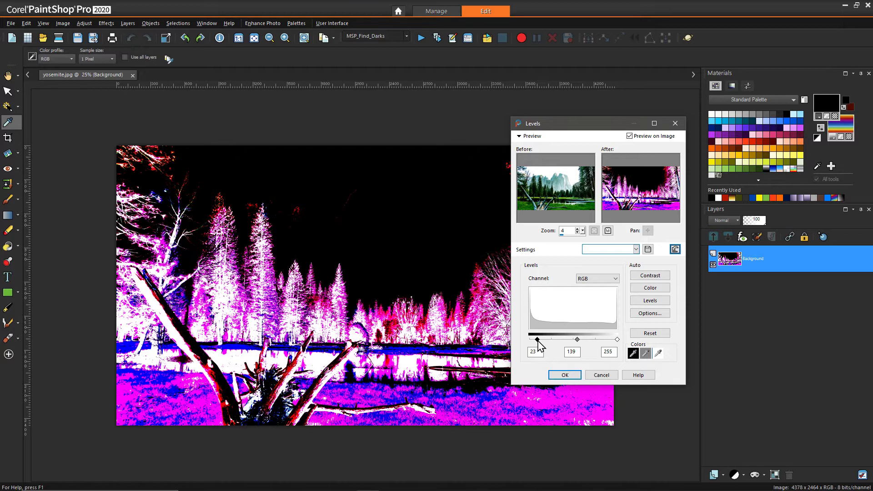
pyautogui.moveTo(539, 347); pyautogui.dragTo(537, 344)
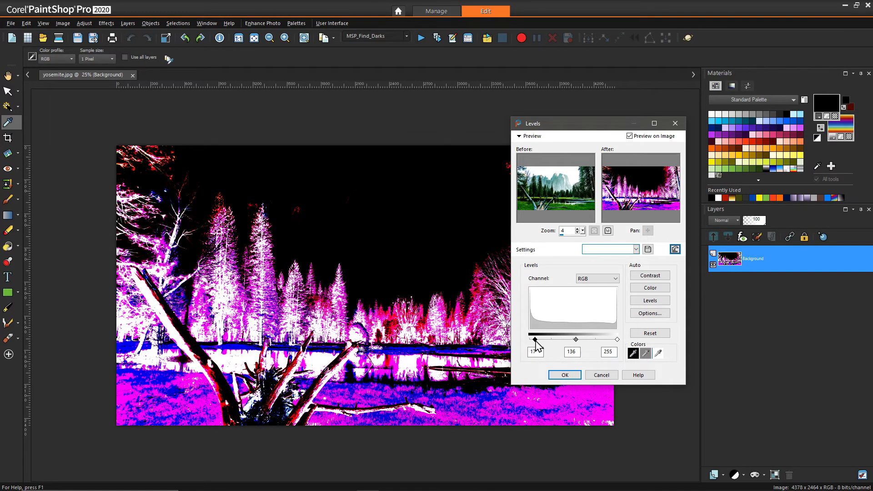
pyautogui.press('Escape')
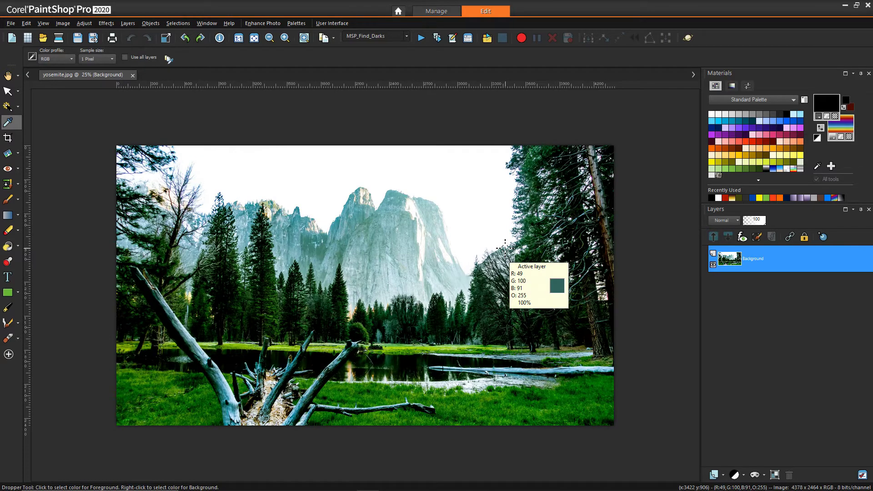
# Run the MSP_Find_Highlights script on the Yosemite photo.
pyautogui.click(405, 36)
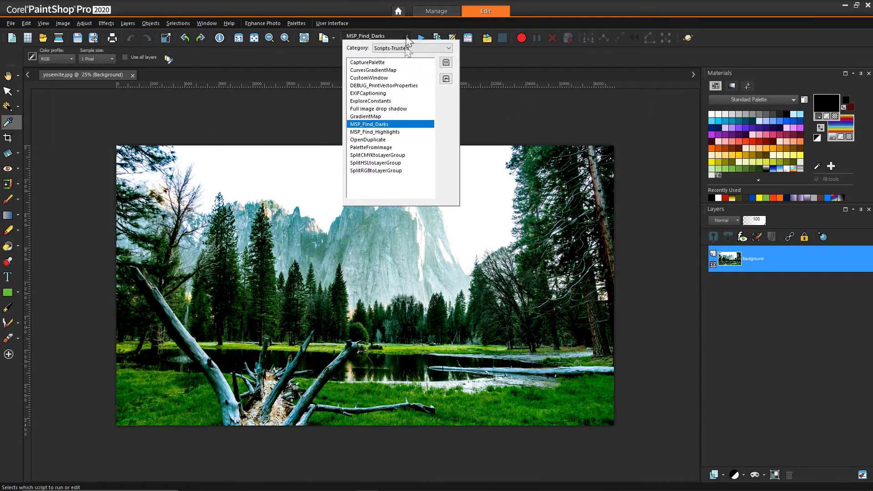
pyautogui.click(403, 132)
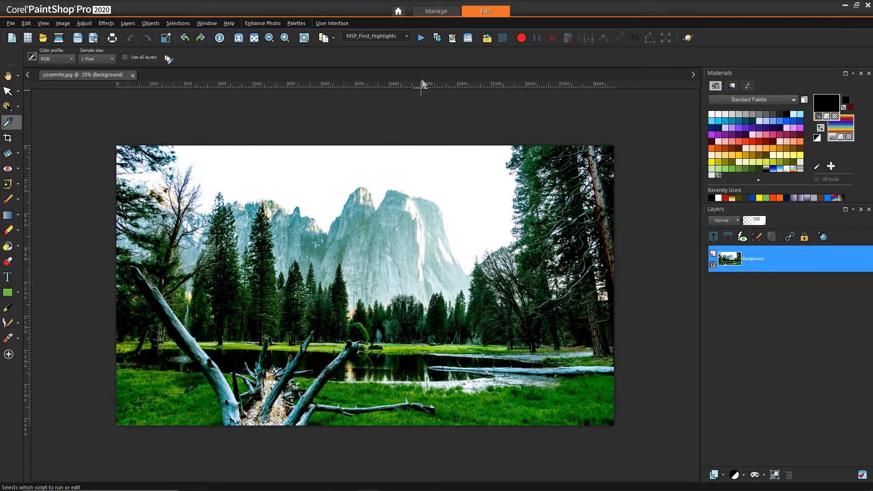
pyautogui.click(420, 38)
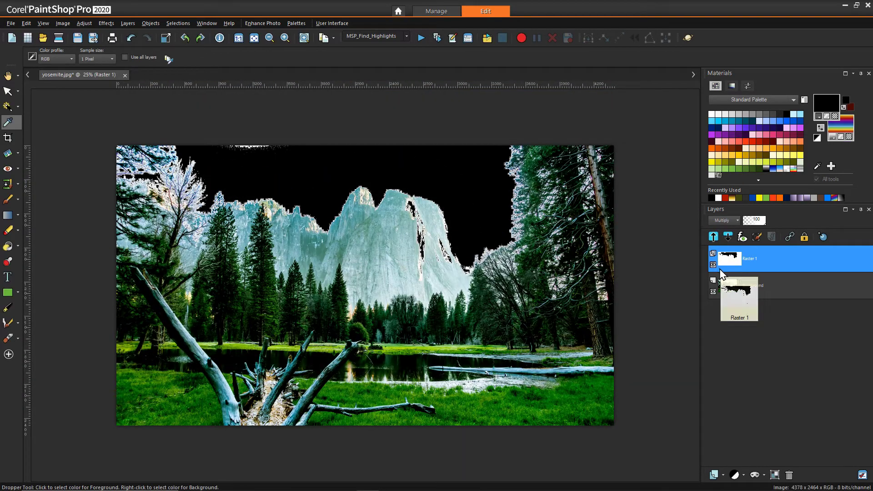
# Toggle the visibility of the Raster 1 overlay to compare the marked highlights with the original photo.
pyautogui.click(714, 265)
pyautogui.click(713, 265)
pyautogui.click(713, 265)
pyautogui.click(713, 265)
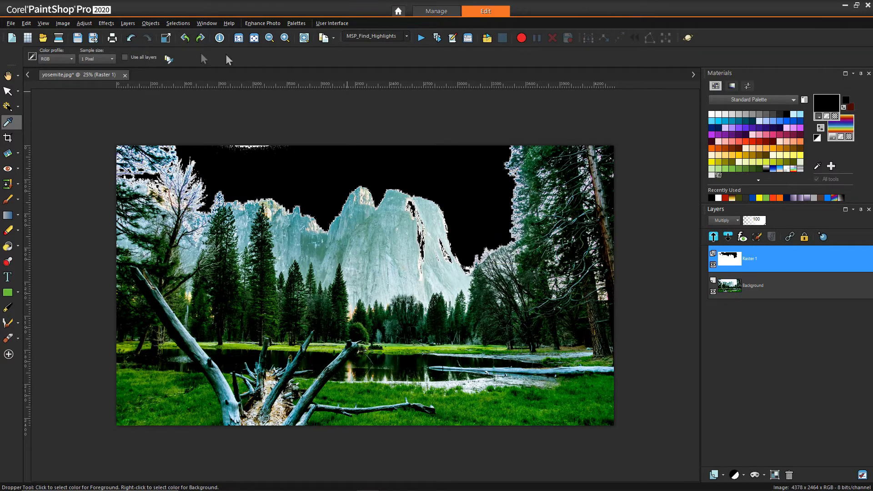
pyautogui.click(84, 24)
pyautogui.moveTo(127, 122)
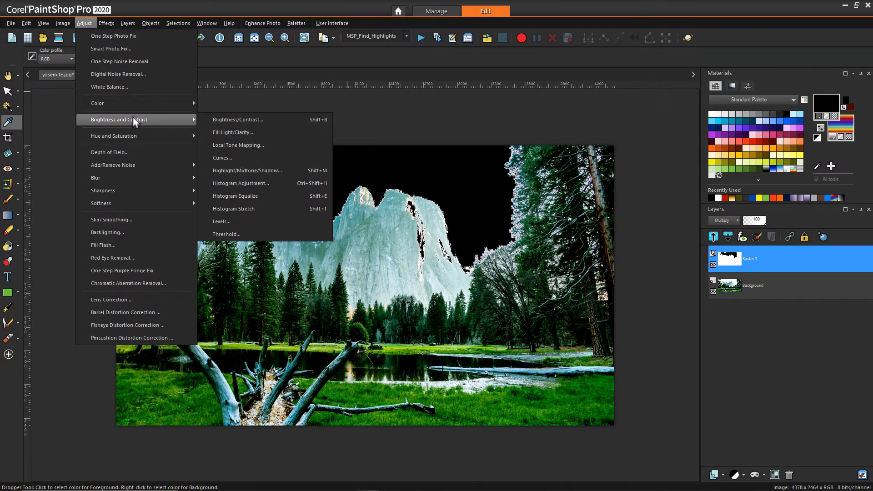
pyautogui.click(291, 13)
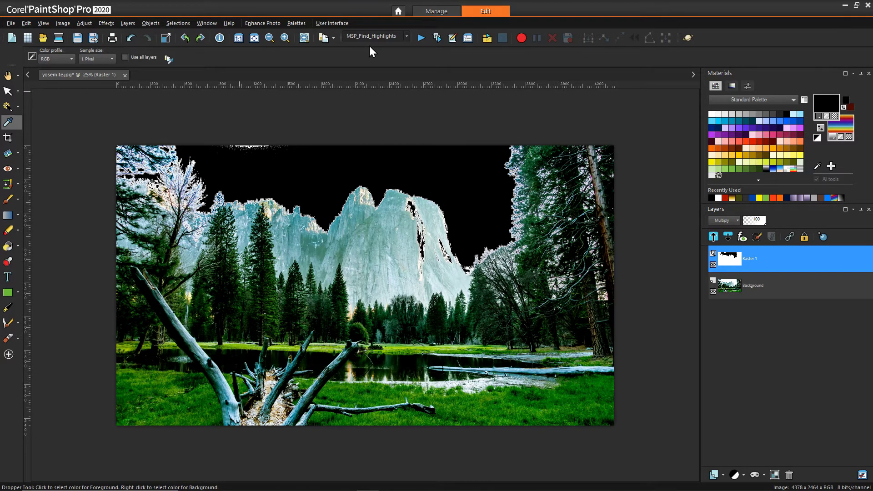
# Undo the changes made by the MSP_Find_Highlights script.
pyautogui.hotkey('ctrl', 'z')
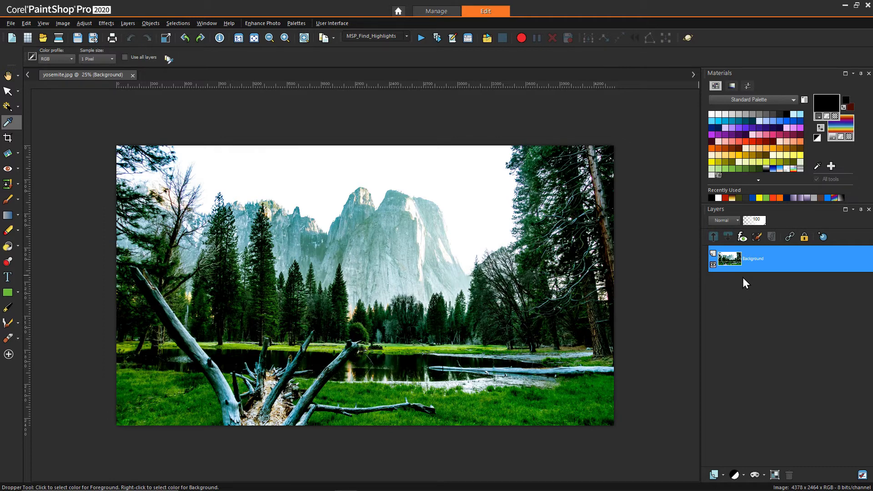
# Duplicate the Background layer and mask the copy from image yosemite.jpg using source luminance, without inverting the mask data.
pyautogui.rightClick(738, 263)
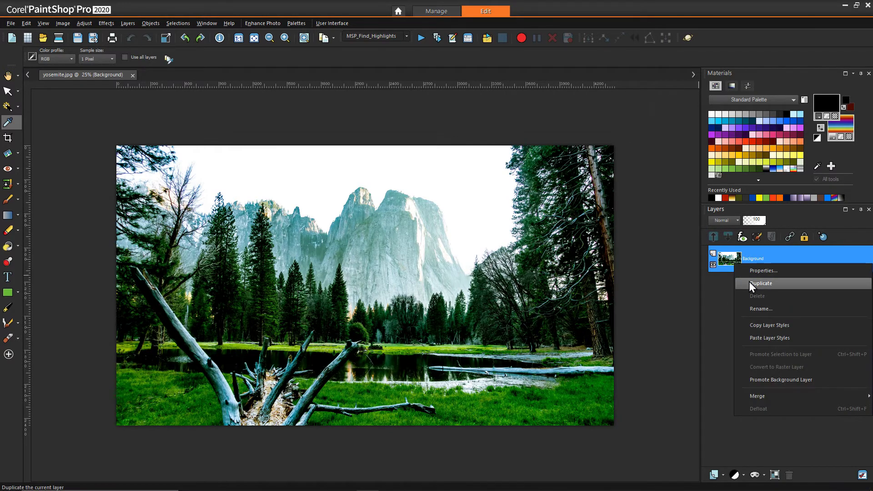
pyautogui.click(749, 282)
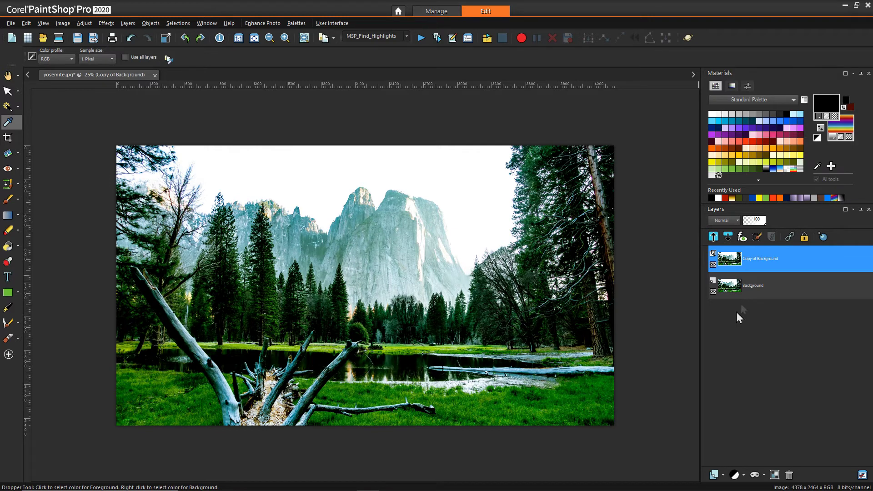
pyautogui.click(765, 476)
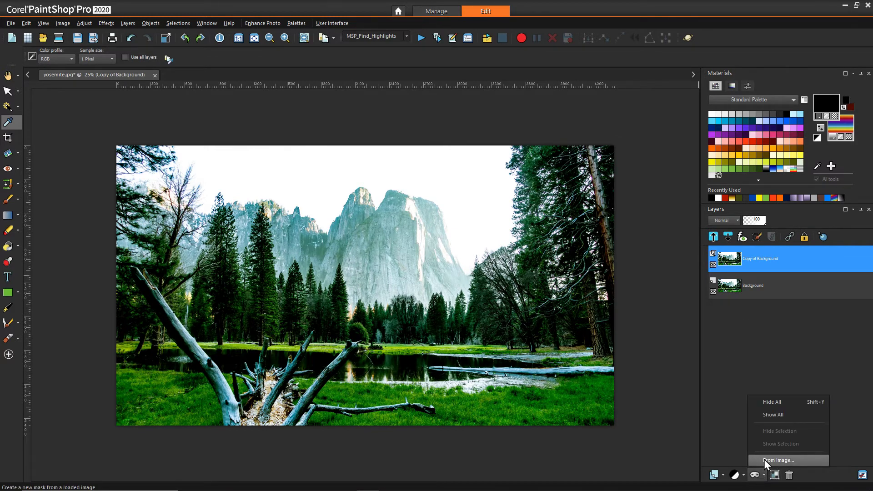
pyautogui.click(764, 460)
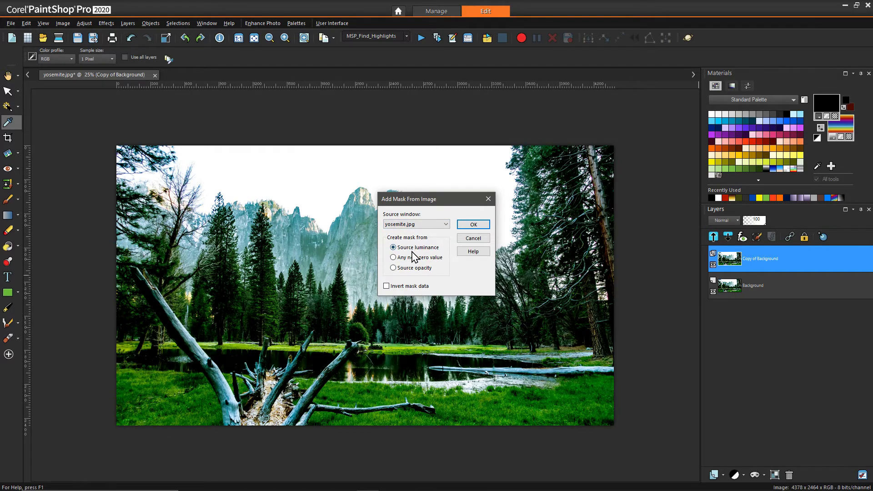
pyautogui.click(474, 224)
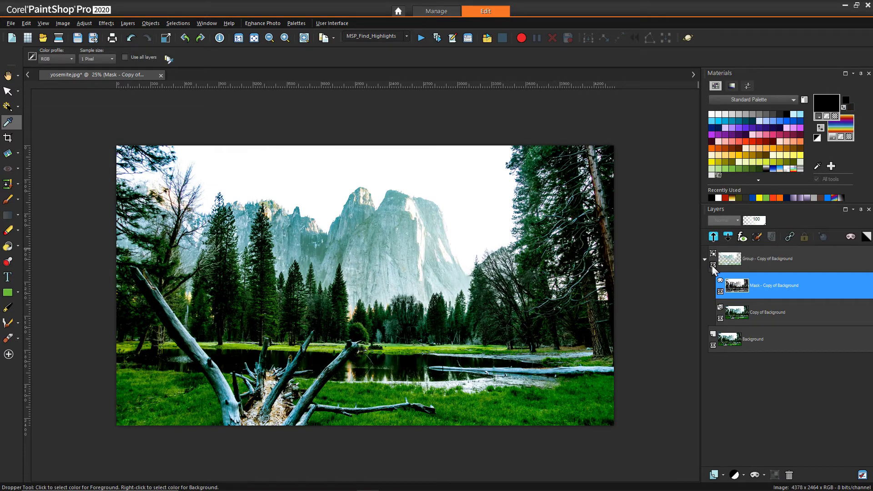
# Collapse the Copy of Background group and toggle the visibility of the group and the Background layer to inspect the masked content.
pyautogui.click(704, 259)
pyautogui.click(746, 259)
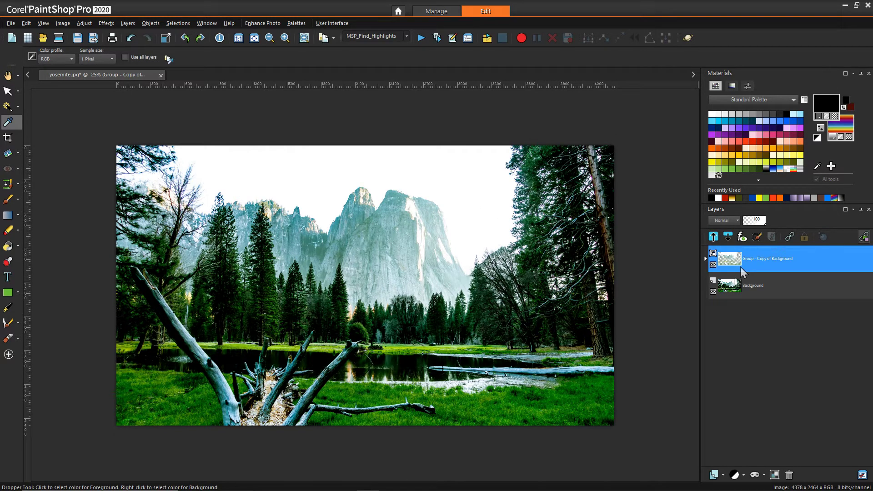
pyautogui.click(713, 292)
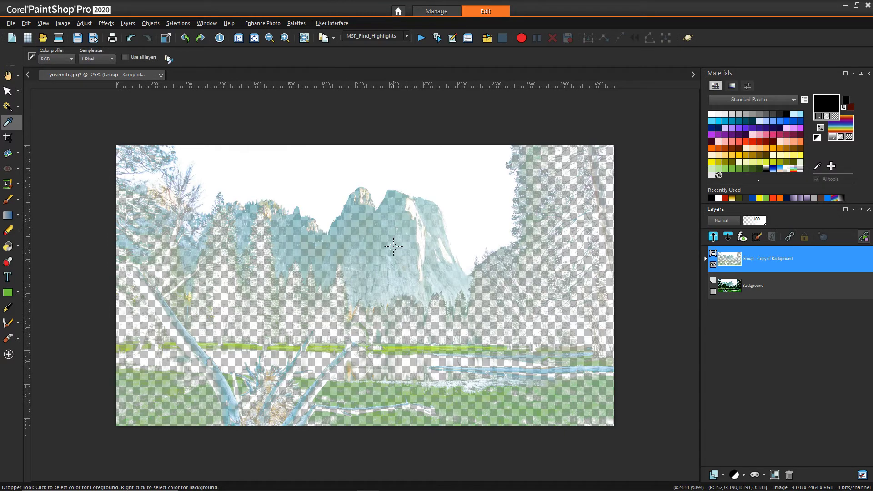
pyautogui.click(706, 258)
pyautogui.click(705, 260)
pyautogui.click(714, 264)
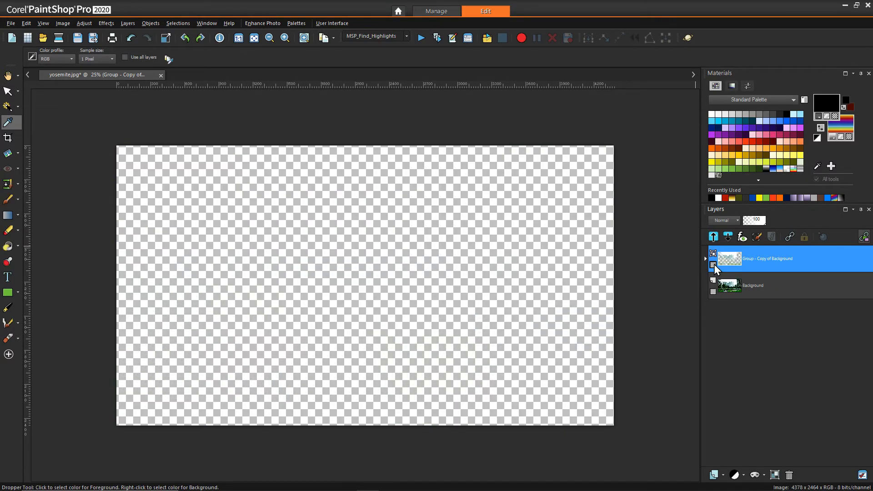
pyautogui.click(713, 264)
pyautogui.click(713, 292)
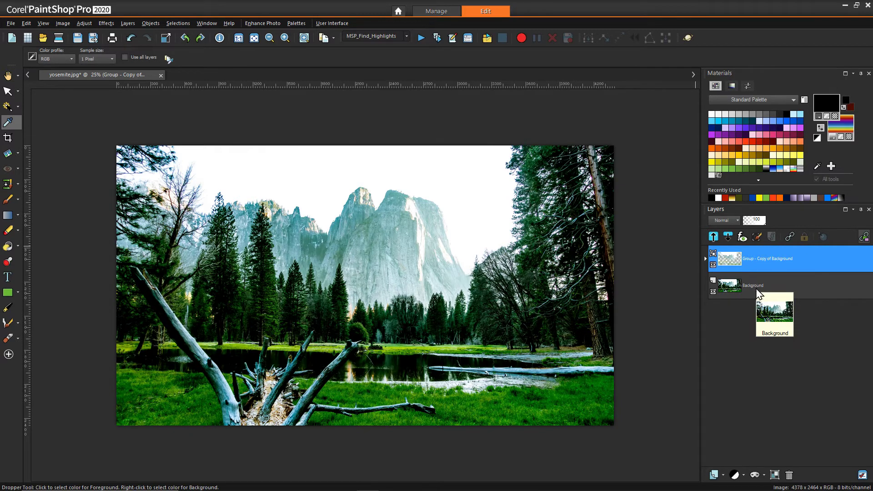
# Rename the Copy of Background group as Highlights and the Background layer as Darks.
pyautogui.rightClick(754, 257)
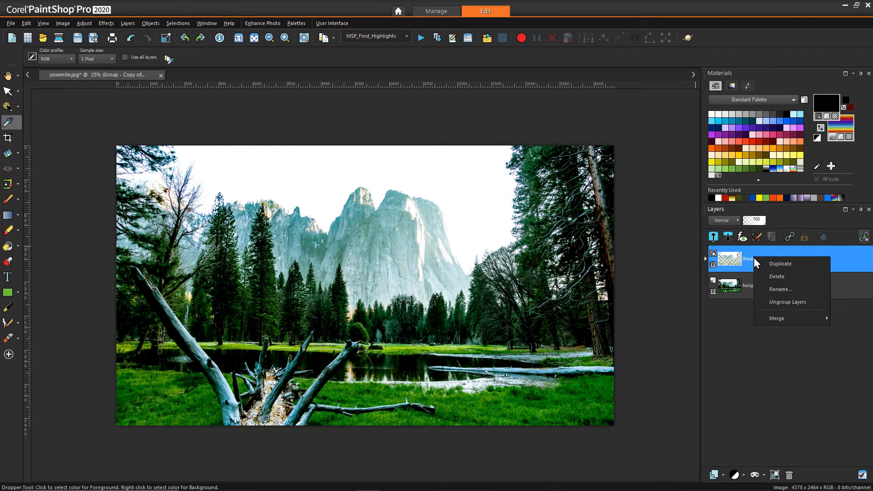
pyautogui.click(781, 288)
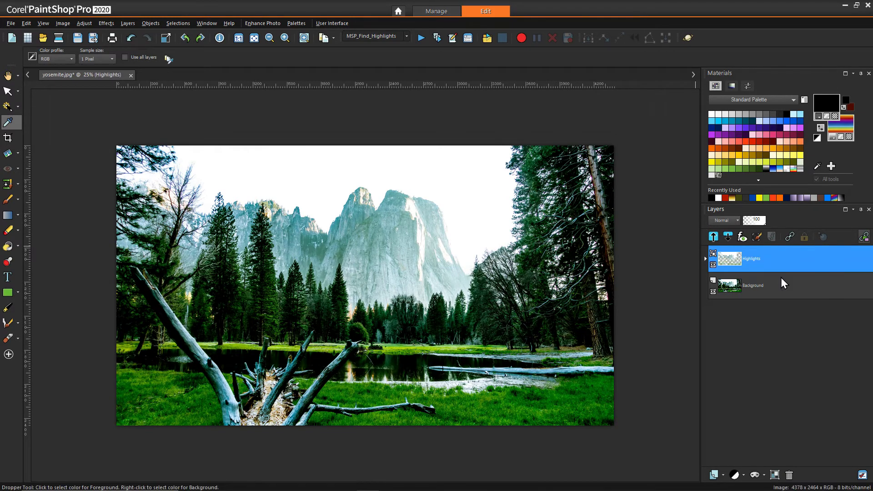
pyautogui.rightClick(758, 278)
pyautogui.click(773, 321)
pyautogui.write('Darks')
pyautogui.press('Return')
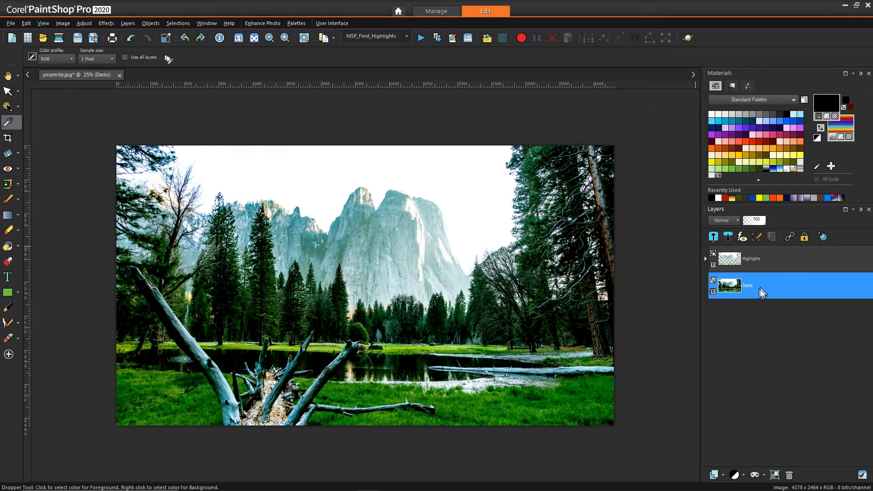
# Brighten the Darks layer with Levels, starting from the default settings and lowering the RGB midtone value to about 76.
pyautogui.moveTo(758, 296)
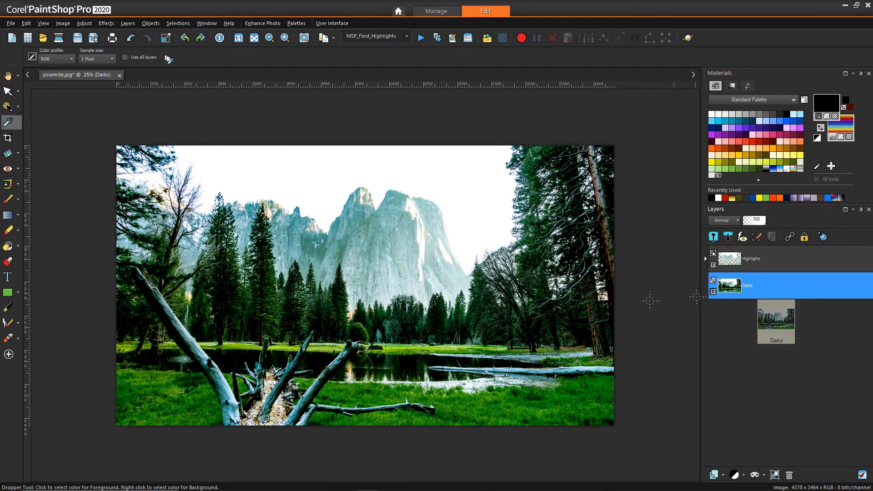
pyautogui.click(88, 25)
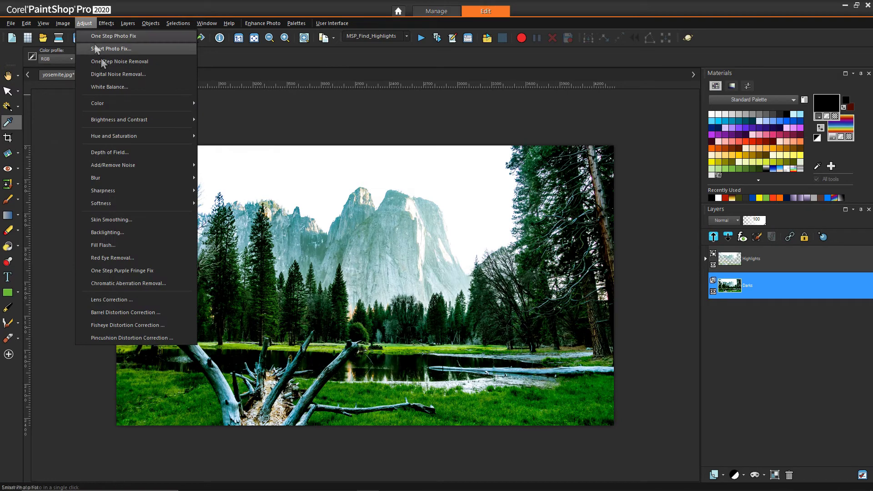
pyautogui.moveTo(137, 124)
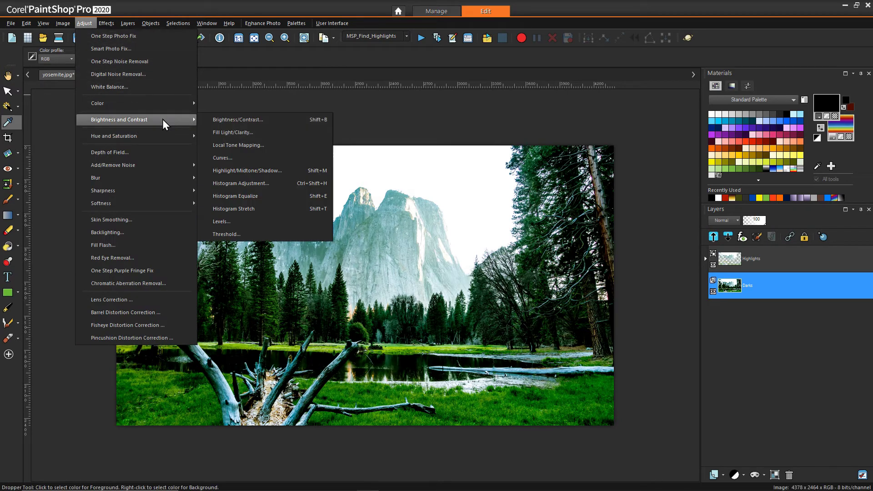
pyautogui.click(253, 221)
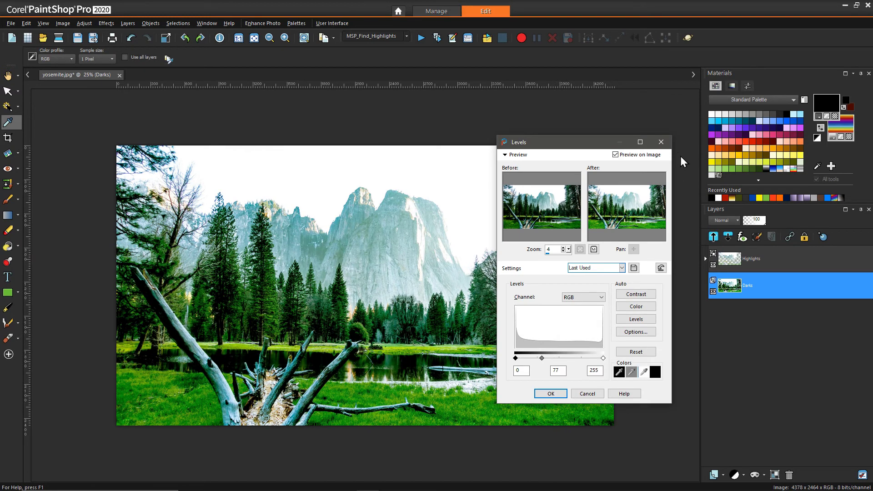
pyautogui.click(661, 268)
pyautogui.moveTo(589, 143); pyautogui.dragTo(628, 87)
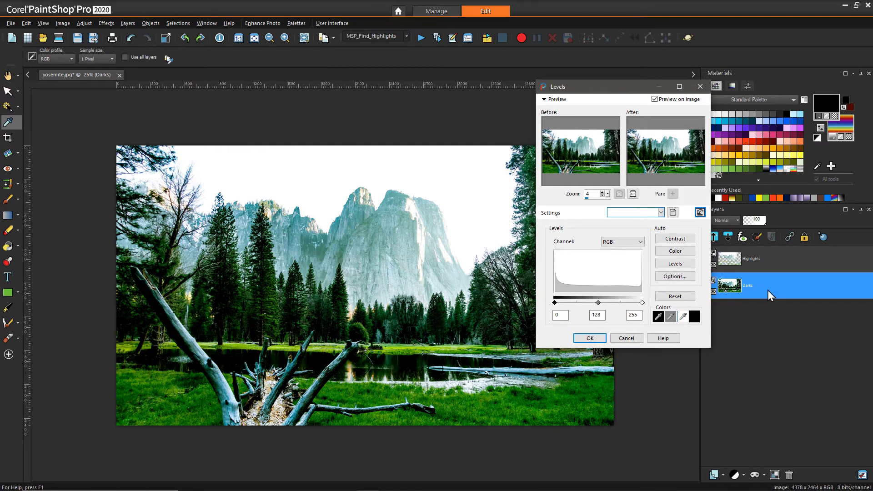
pyautogui.moveTo(597, 304); pyautogui.dragTo(580, 304)
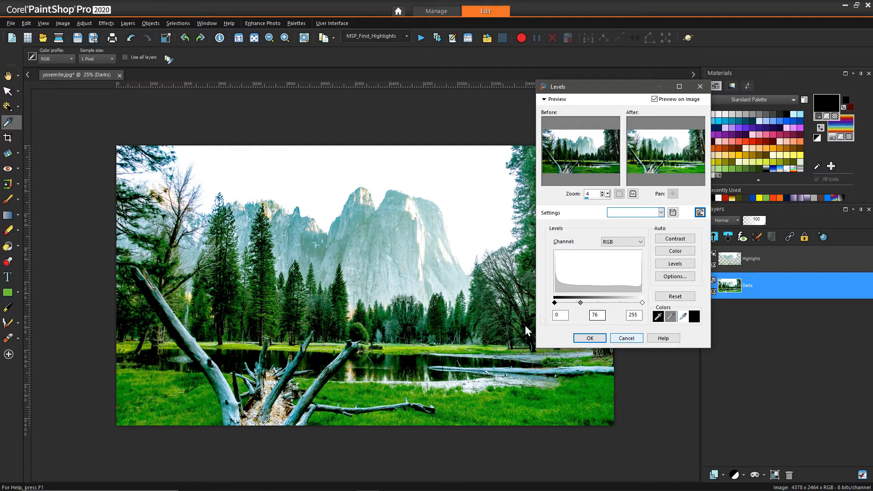
pyautogui.moveTo(582, 305); pyautogui.dragTo(578, 304)
pyautogui.click(590, 339)
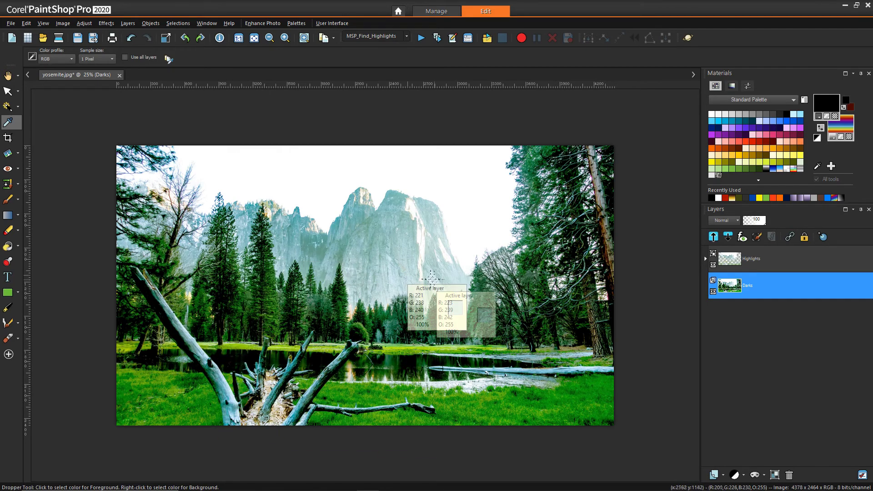
# Desaturate the Darks layer with Hue/Saturation/Lightness, setting the Master saturation to -66.
pyautogui.click(91, 23)
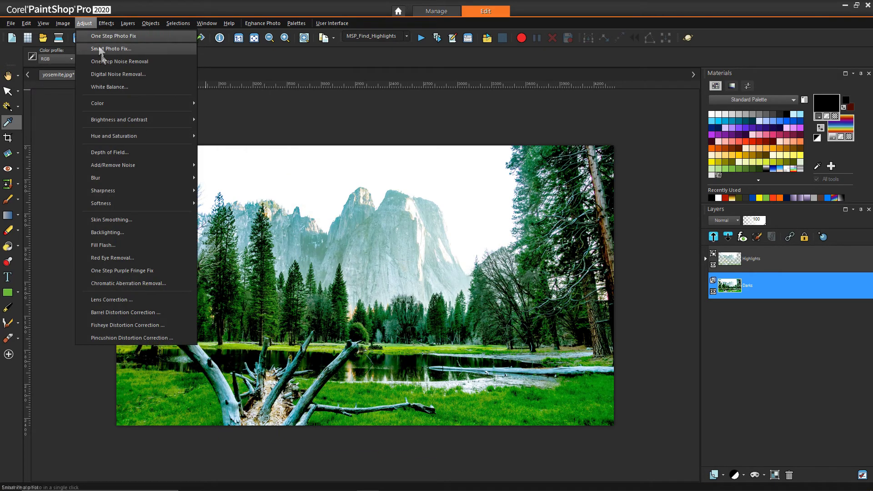
pyautogui.moveTo(133, 137)
pyautogui.click(230, 149)
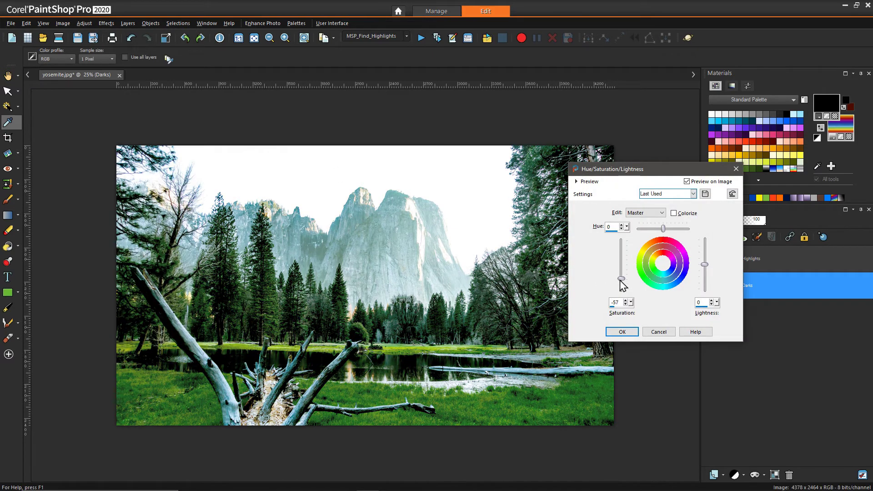
pyautogui.moveTo(622, 279); pyautogui.dragTo(628, 282)
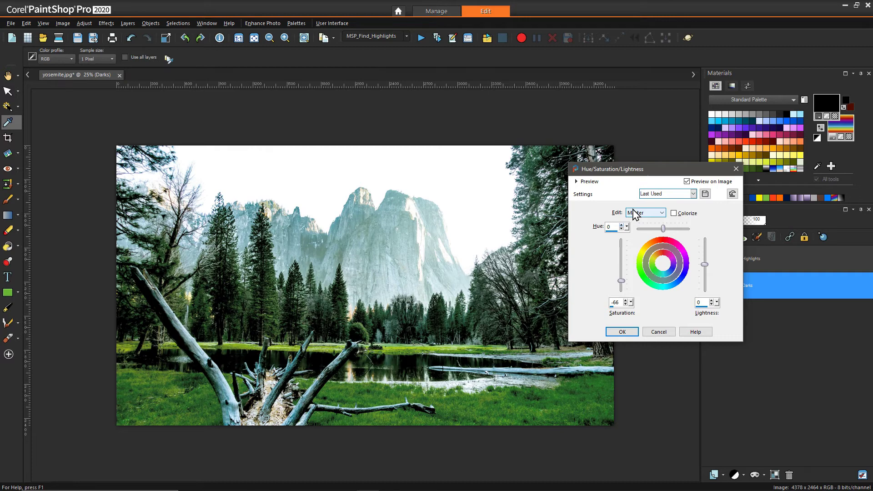
pyautogui.click(628, 334)
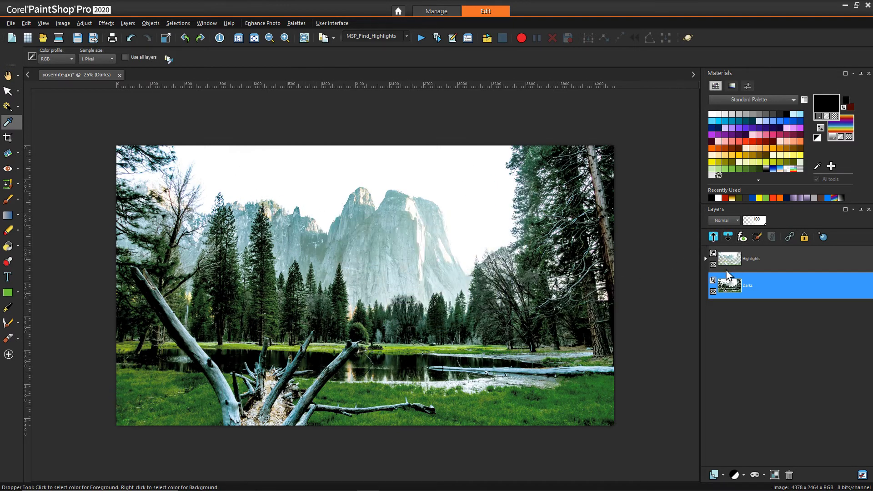
# Hide and show the Highlights group, then the Darks layer, to compare what each contributes to the photo.
pyautogui.click(713, 264)
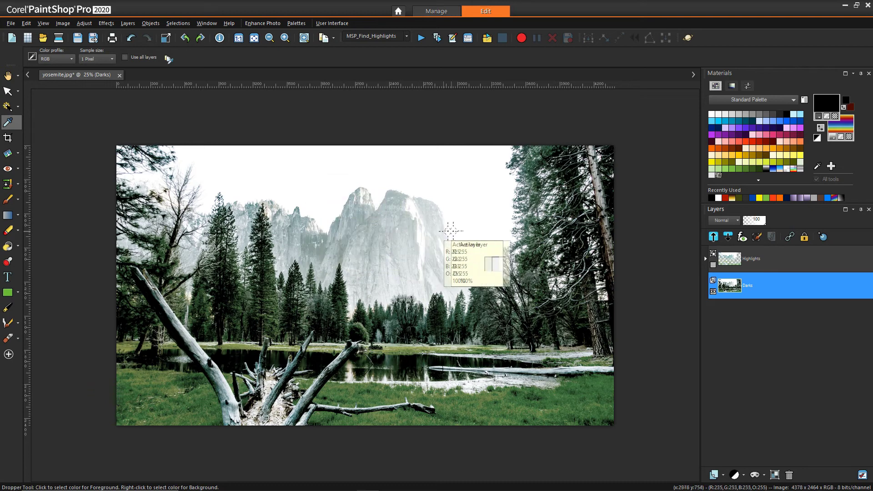
pyautogui.click(715, 266)
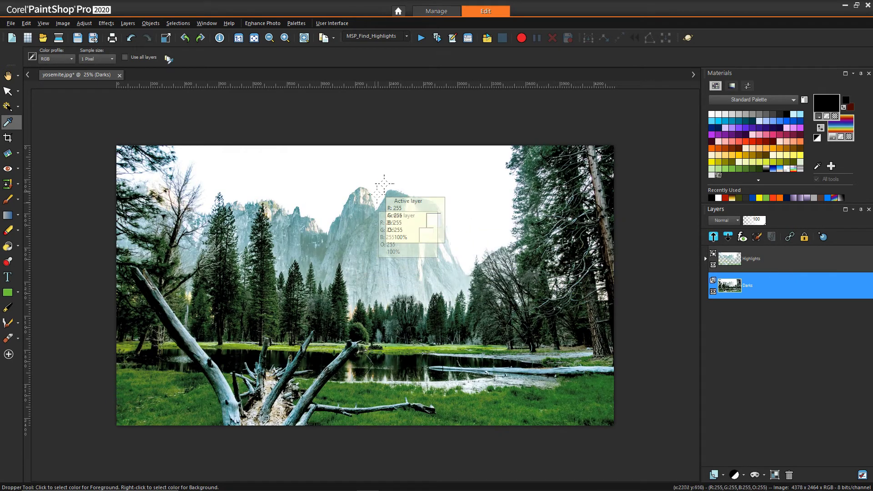
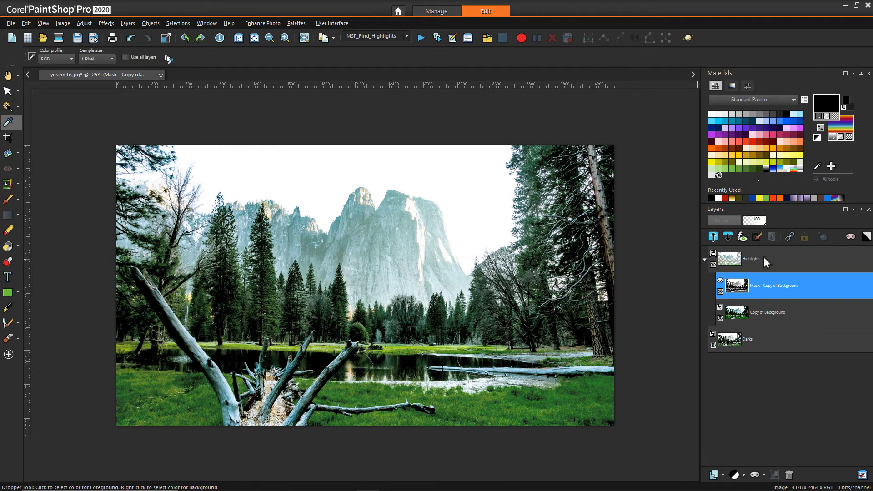
pyautogui.moveTo(760, 346)
pyautogui.moveTo(736, 286)
pyautogui.click(713, 345)
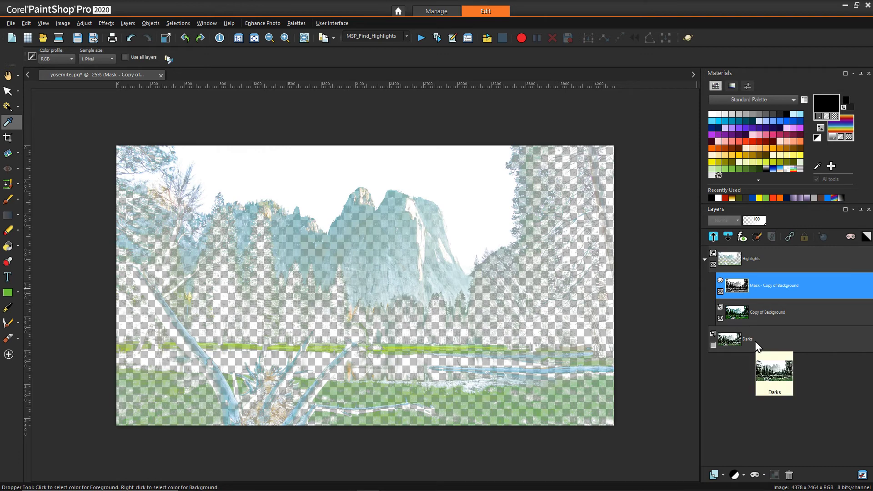
pyautogui.click(738, 348)
pyautogui.click(713, 345)
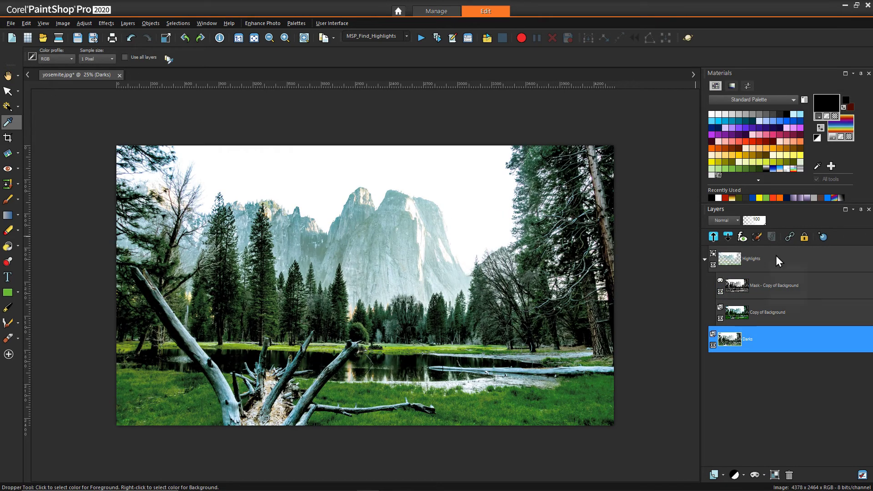
# Apply Levels to the mask layer in the Highlights group, starting from the defaults and setting the midtone to 85 and white point to 169.
pyautogui.moveTo(761, 256)
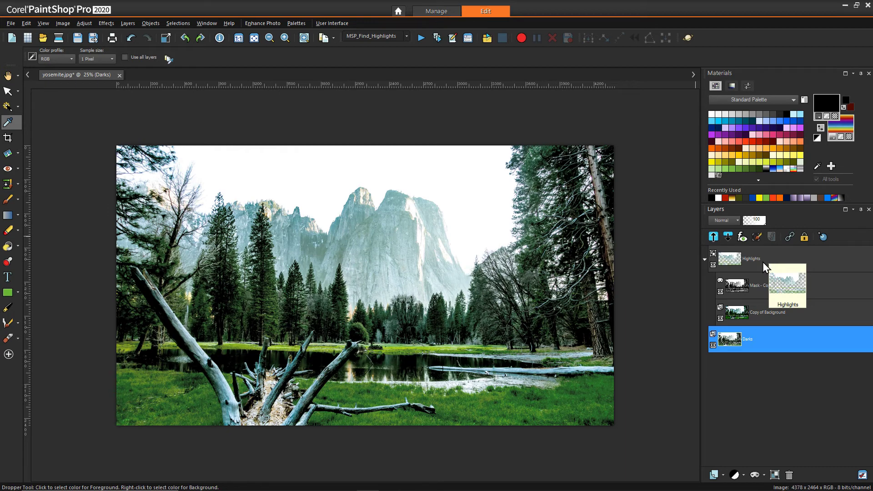
pyautogui.click(752, 285)
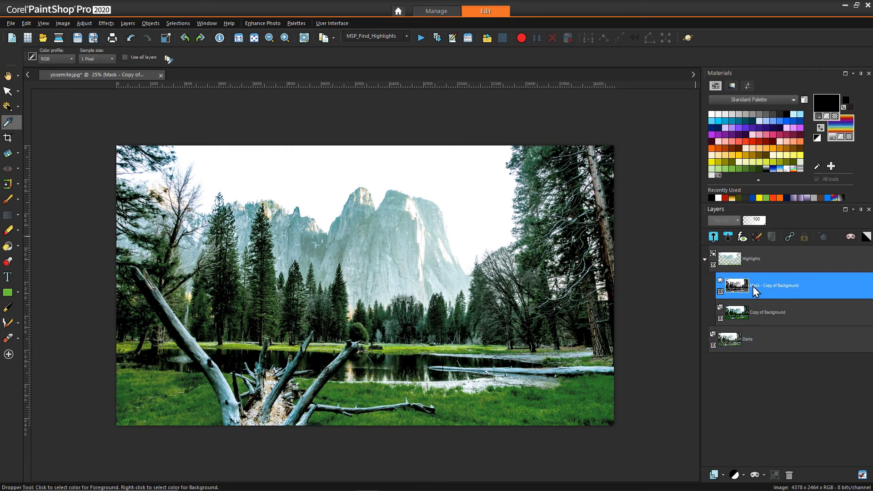
pyautogui.moveTo(748, 264)
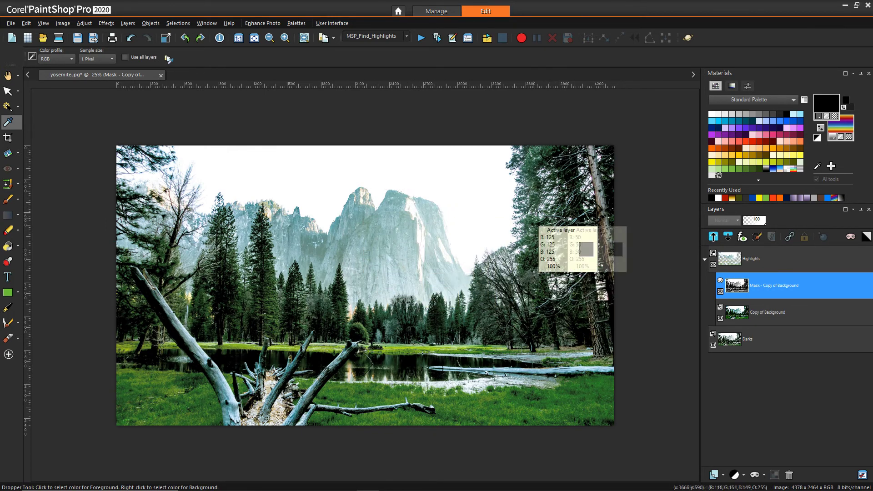
pyautogui.moveTo(775, 342)
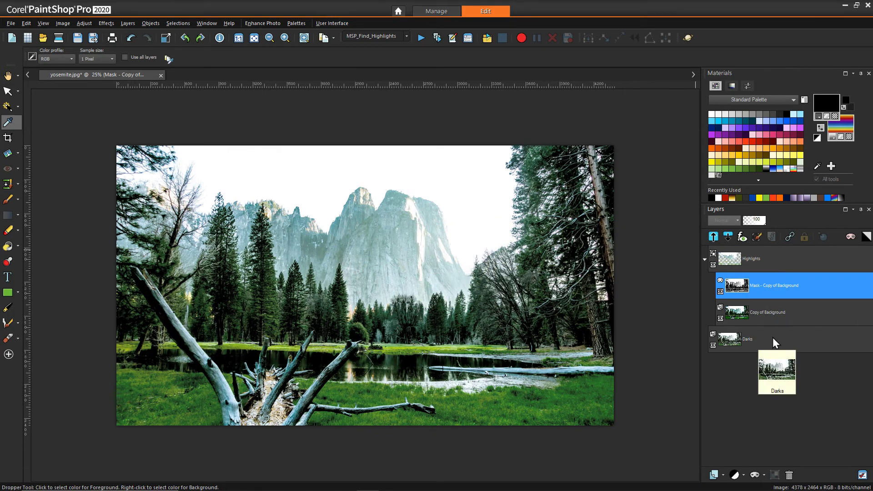
pyautogui.click(91, 26)
pyautogui.moveTo(116, 120)
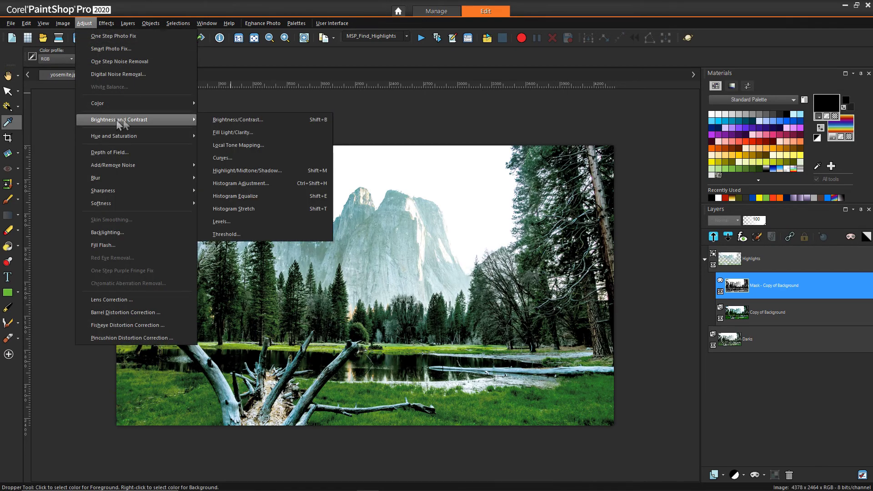
pyautogui.click(245, 222)
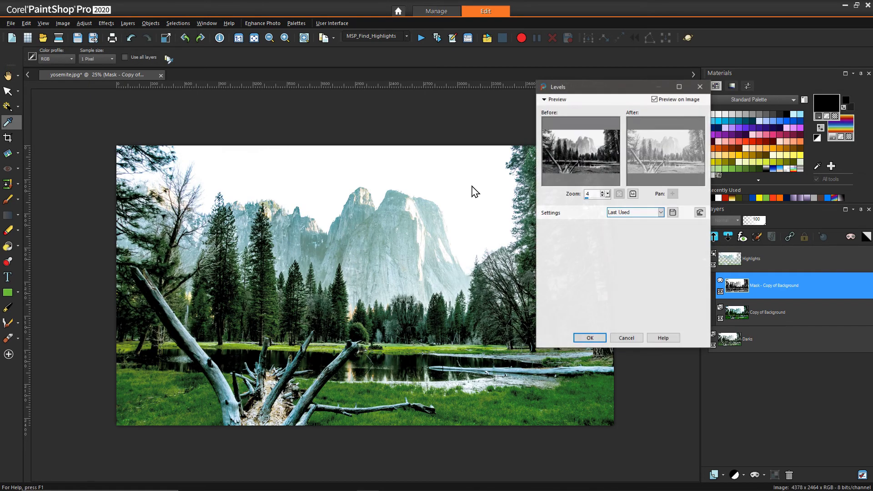
pyautogui.click(699, 213)
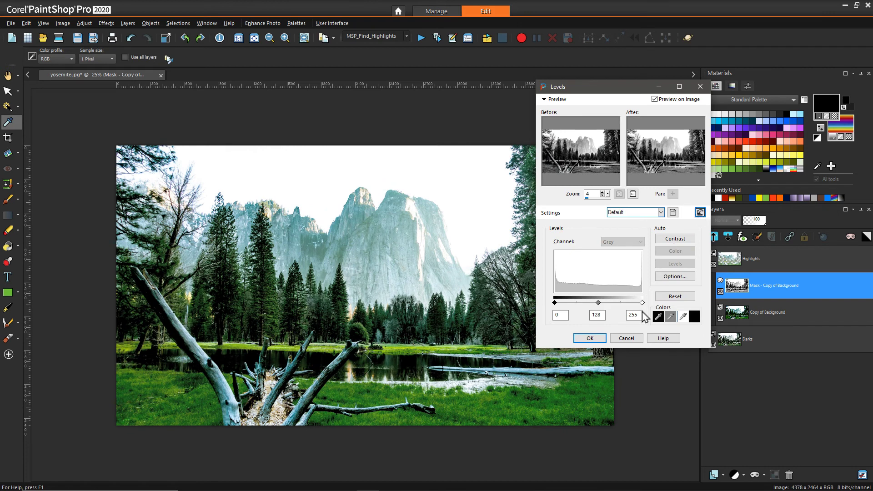
pyautogui.moveTo(643, 304); pyautogui.dragTo(624, 304)
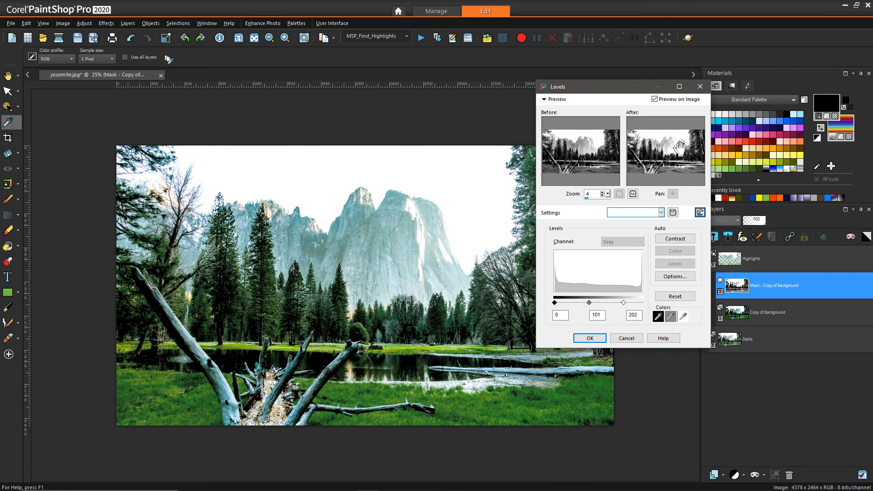
pyautogui.moveTo(623, 86); pyautogui.dragTo(553, 135)
pyautogui.moveTo(554, 352); pyautogui.dragTo(542, 352)
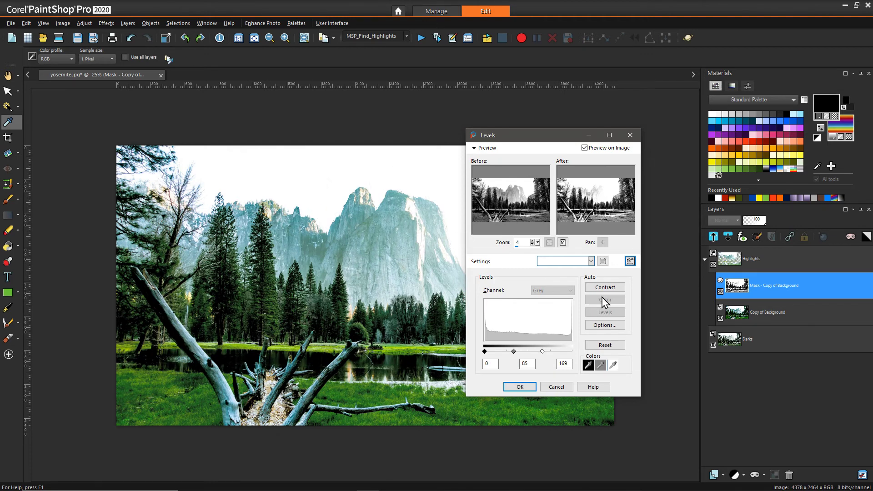
pyautogui.click(520, 387)
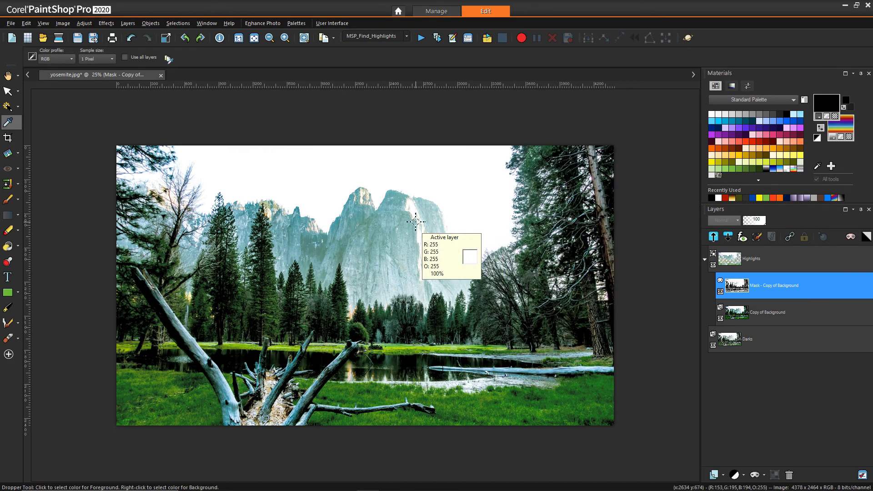